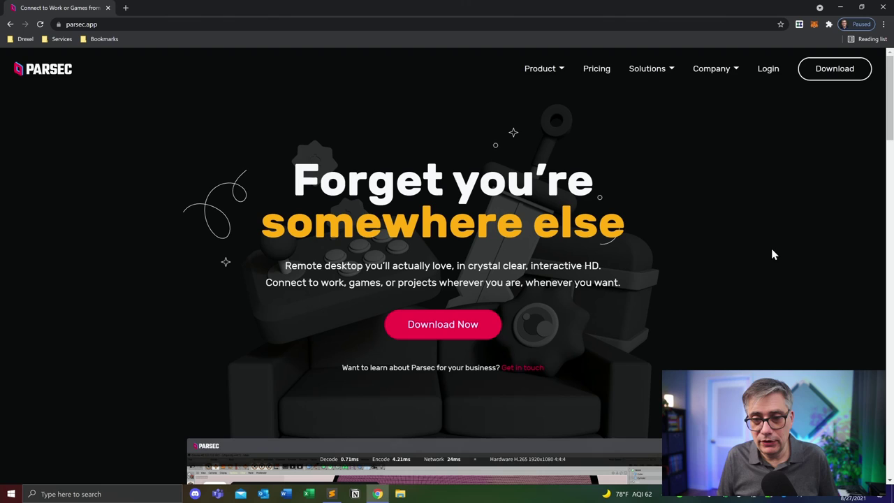
# Step: Scroll down through the Parsec website in Chrome
pyautogui.scroll(-5, 772, 249)
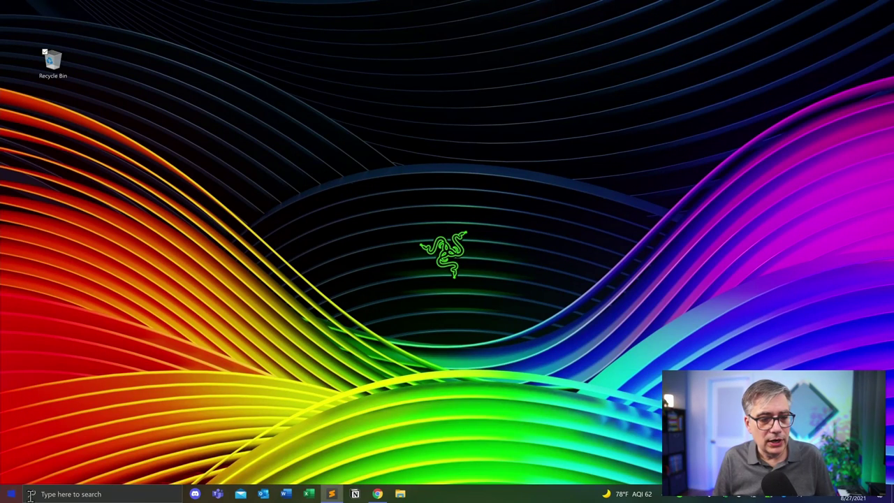
# Step: Launch Parsec from the Recent list in Windows search and reposition its window
pyautogui.click(45, 493)
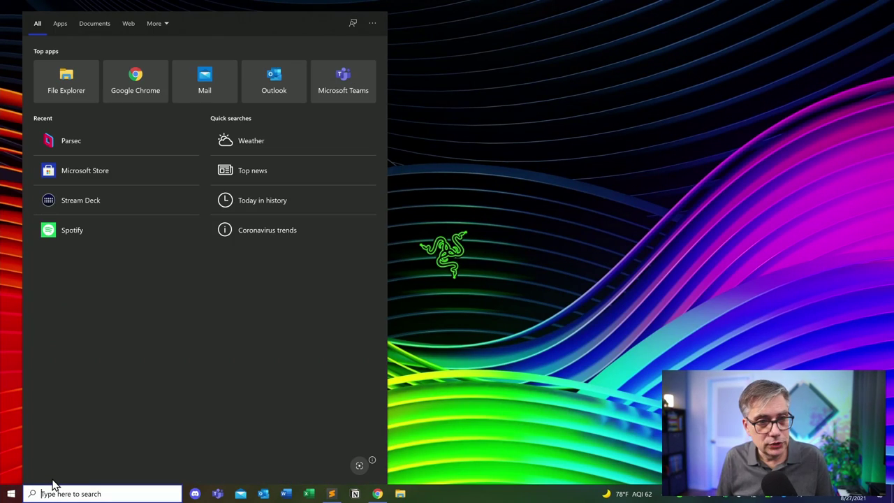
pyautogui.click(90, 141)
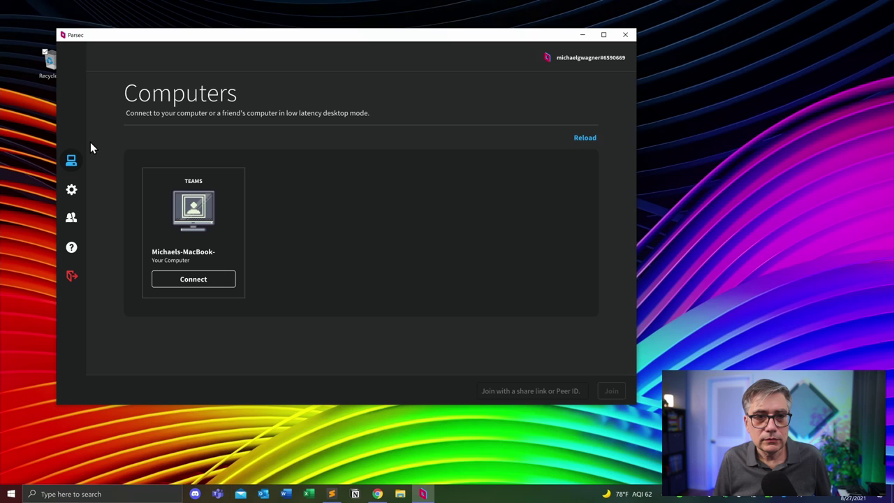
pyautogui.moveTo(366, 34); pyautogui.dragTo(405, 38)
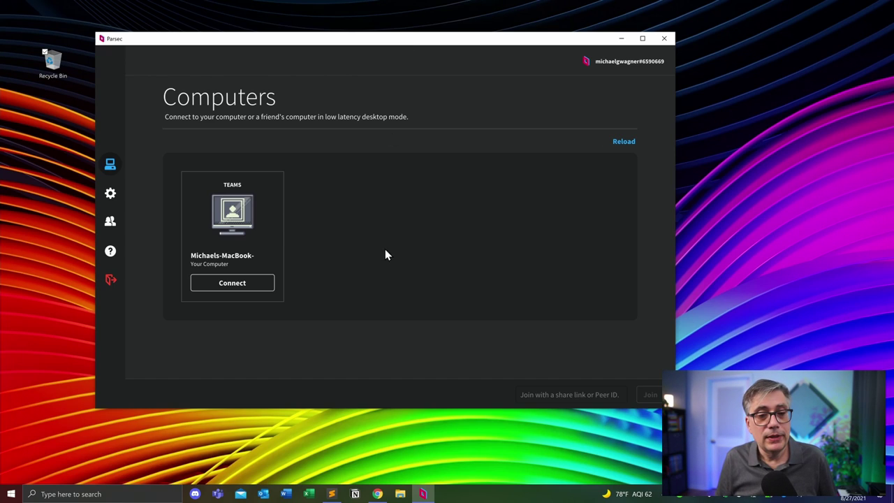
# Step: Connect to the MacBook from its Parsec card and reposition the session window
pyautogui.click(233, 284)
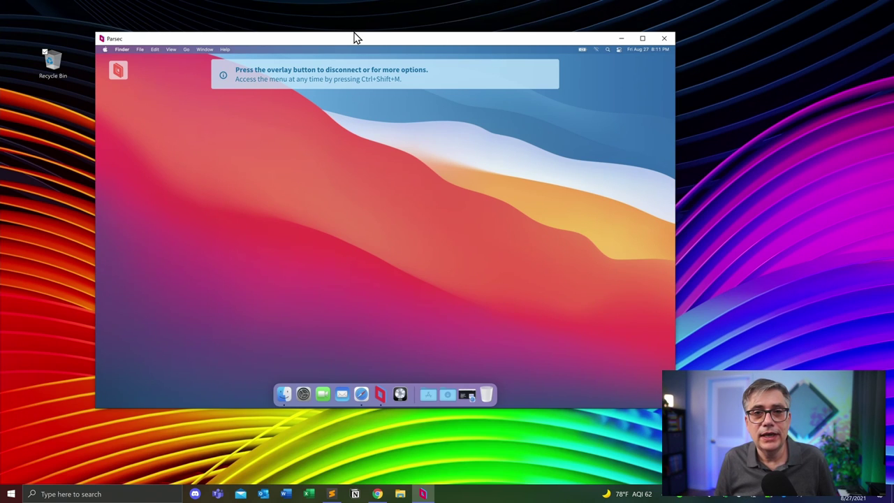
pyautogui.moveTo(355, 36)
pyautogui.mouseDown()
pyautogui.moveTo(340, 31)
pyautogui.moveTo(365, 40)
pyautogui.mouseUp()
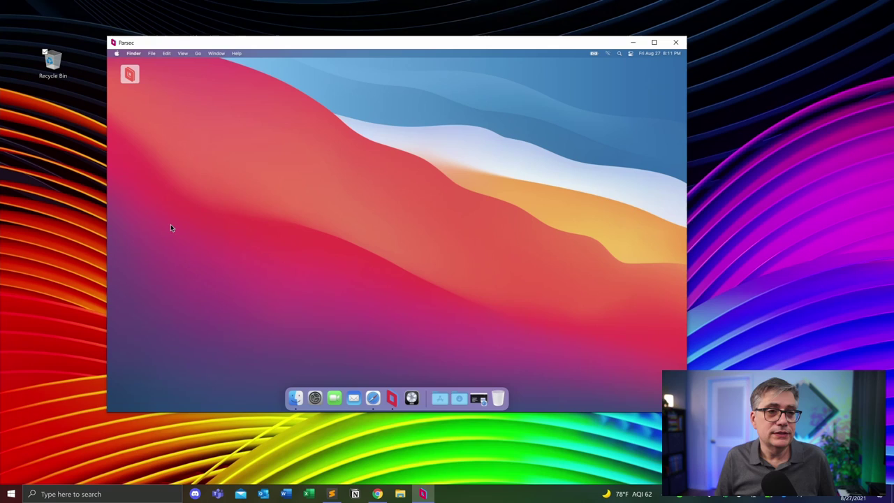
# Step: Switch the Parsec remote session to Fullscreen from the overlay menu
pyautogui.click(134, 81)
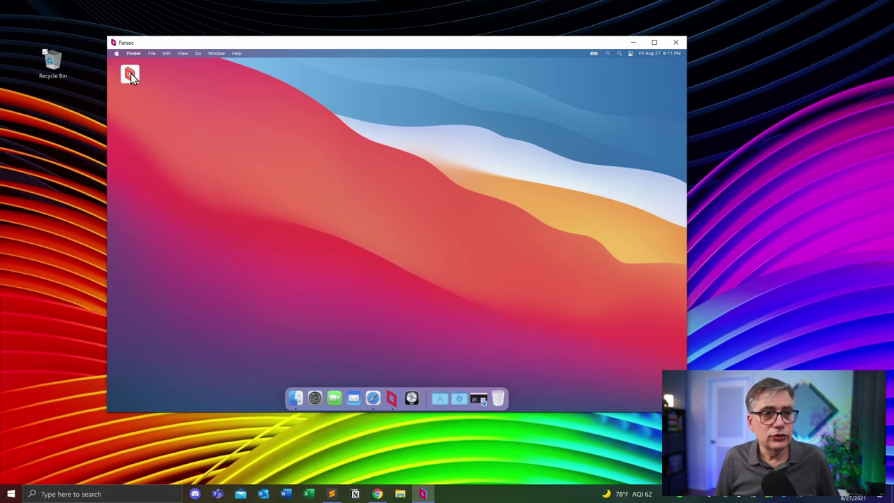
pyautogui.click(131, 73)
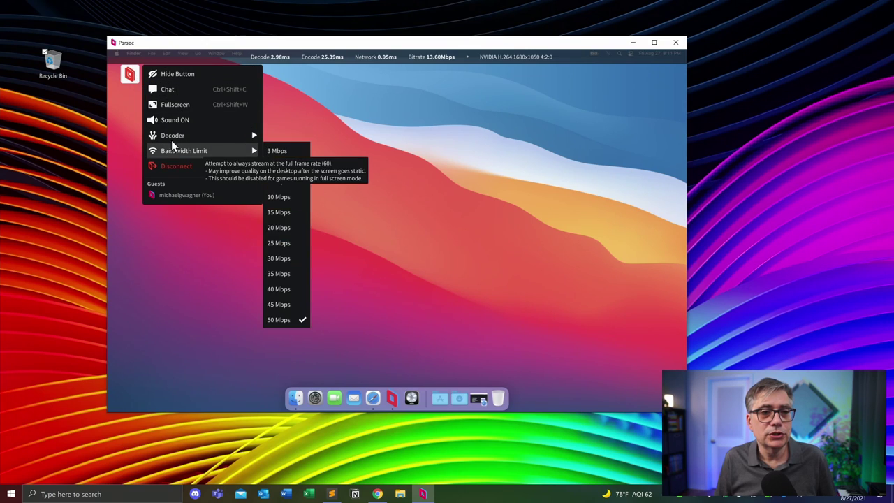
pyautogui.click(175, 105)
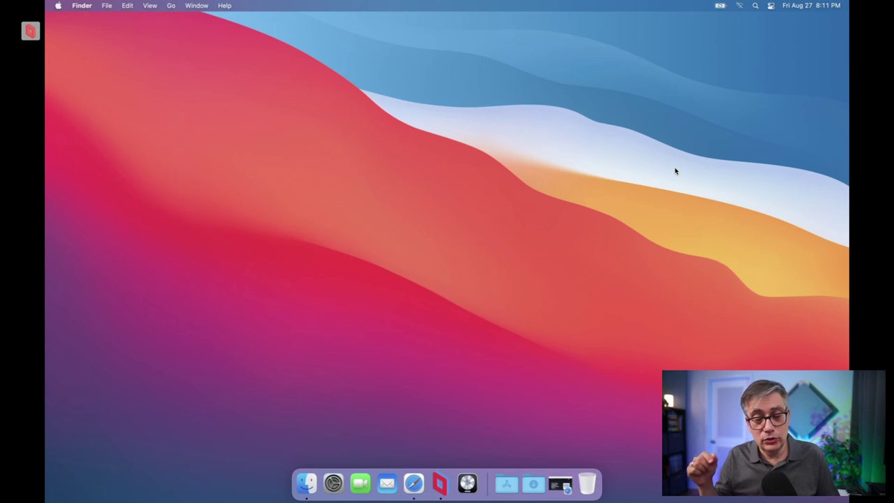
# Step: Launch Parsec from the Mac's Dock and go to its Settings page
pyautogui.click(440, 483)
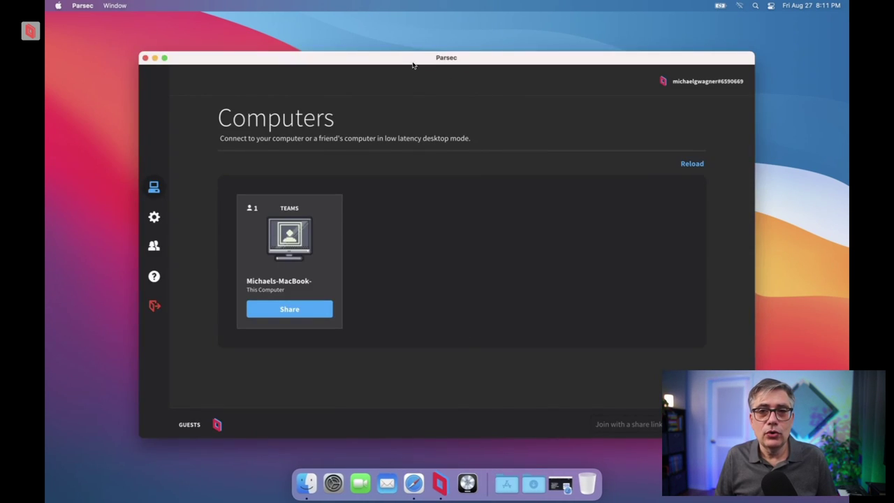
pyautogui.moveTo(400, 61); pyautogui.dragTo(387, 44)
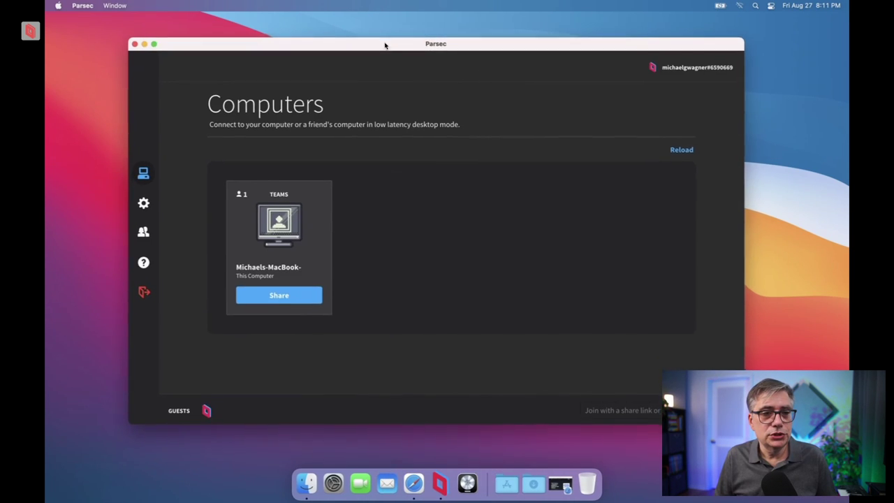
pyautogui.click(141, 200)
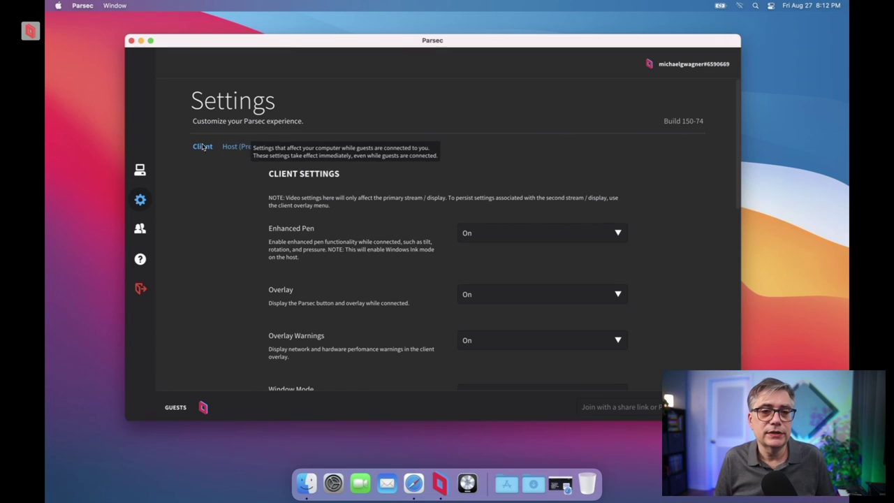
# Step: Review Host (Preview) settings: Hosting and Stay Awake enabled, 50 Mbps limit, Color LCD display
pyautogui.click(246, 146)
pyautogui.scroll(-3, 659, 175)
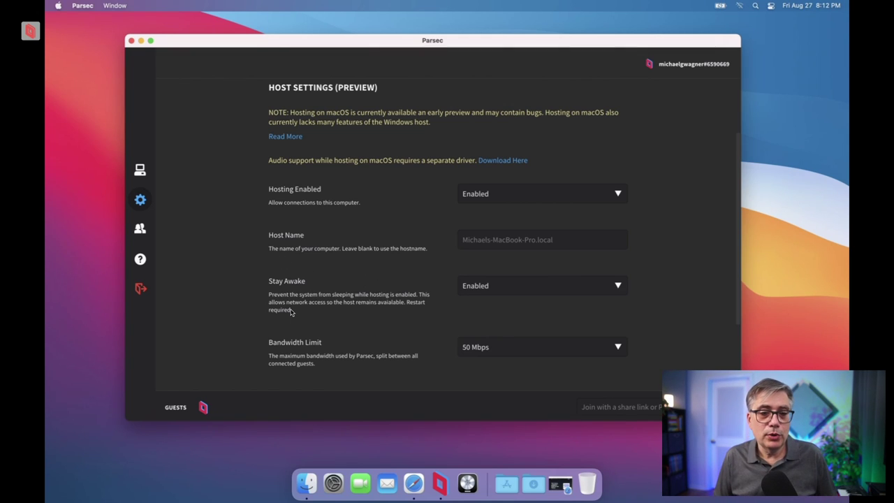
pyautogui.scroll(-2, 301, 293)
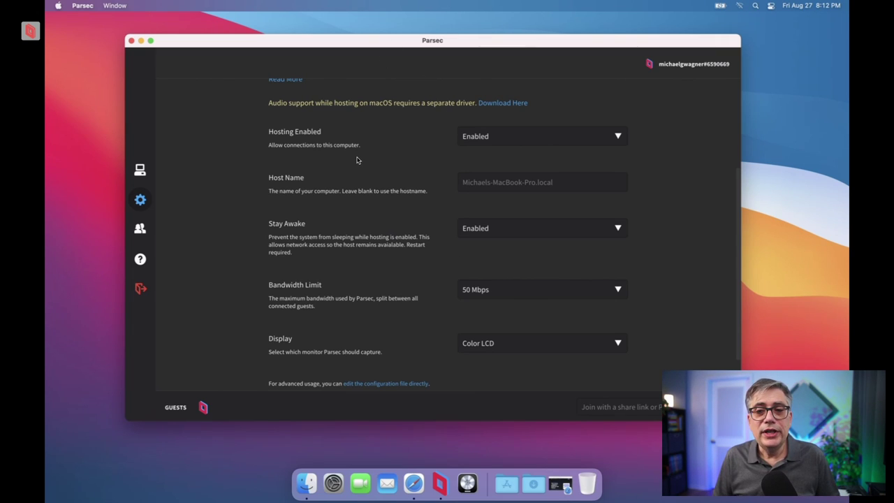
pyautogui.scroll(5, 357, 160)
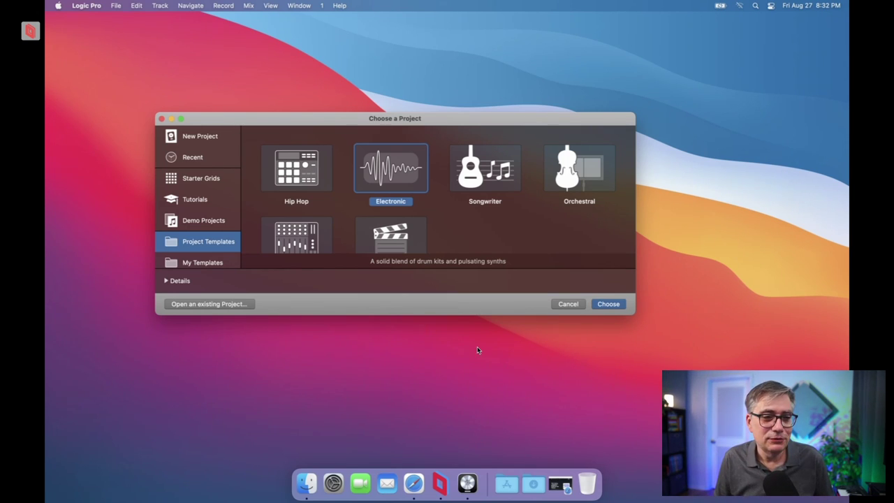
# Step: Create a new Logic Pro project from the Electronic template under Project Templates
pyautogui.click(204, 222)
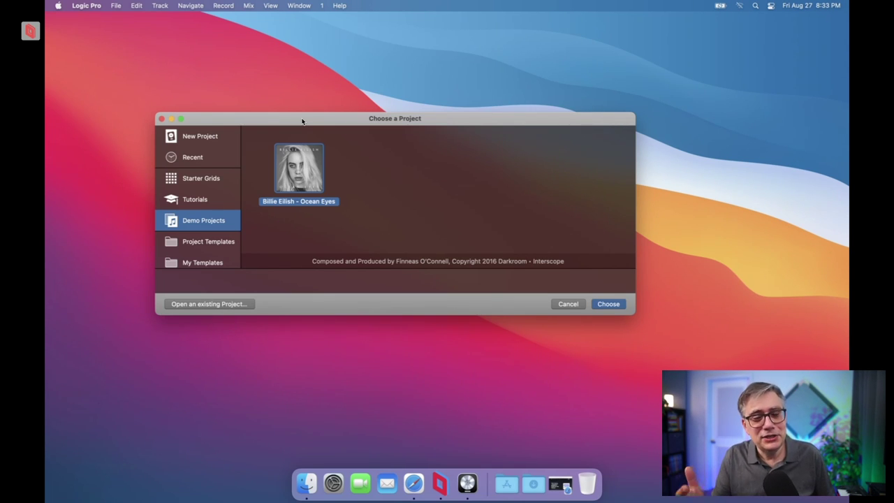
pyautogui.click(216, 242)
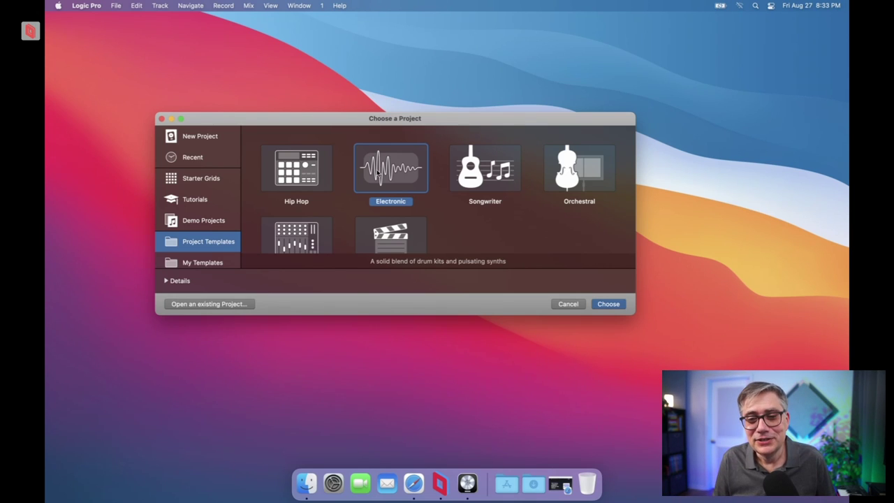
pyautogui.click(609, 304)
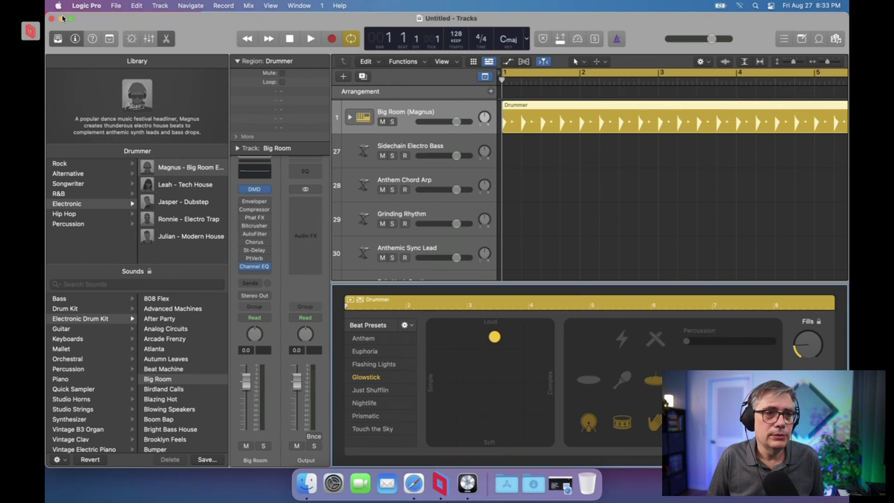
# Step: Check the Audio preferences use Parsec Audio Capture for input and output, then close them
pyautogui.click(86, 6)
pyautogui.moveTo(105, 36)
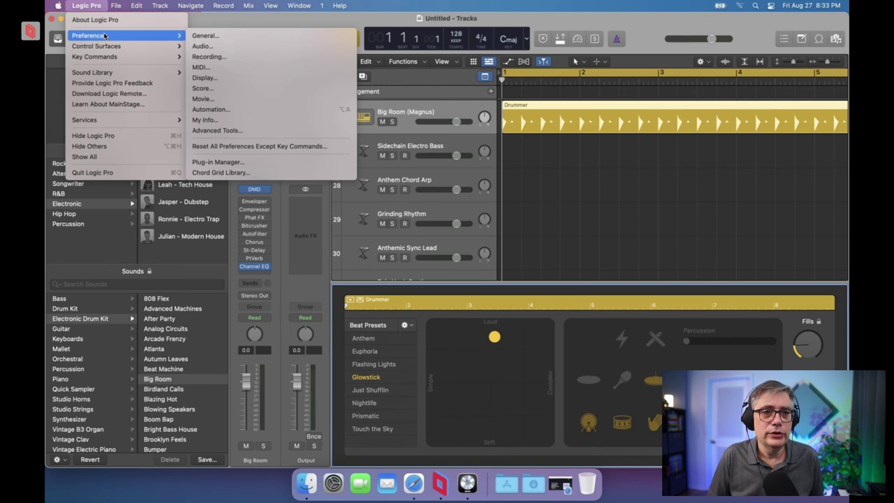
pyautogui.click(222, 47)
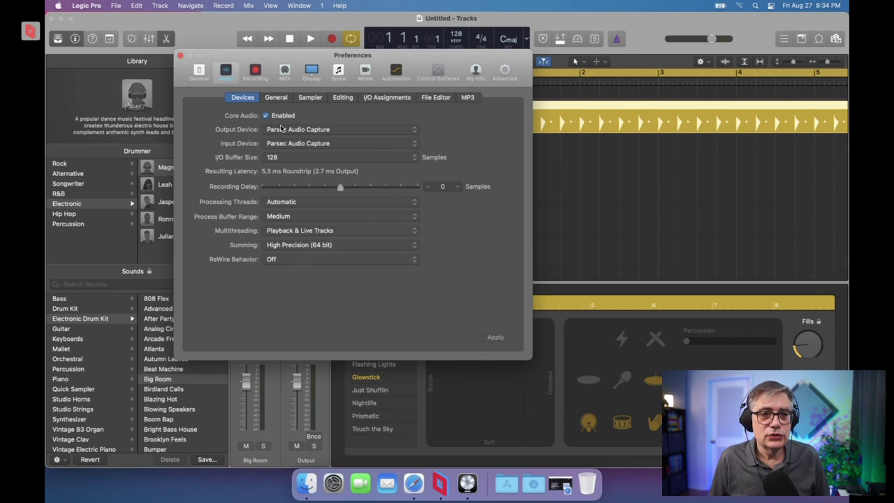
pyautogui.click(180, 56)
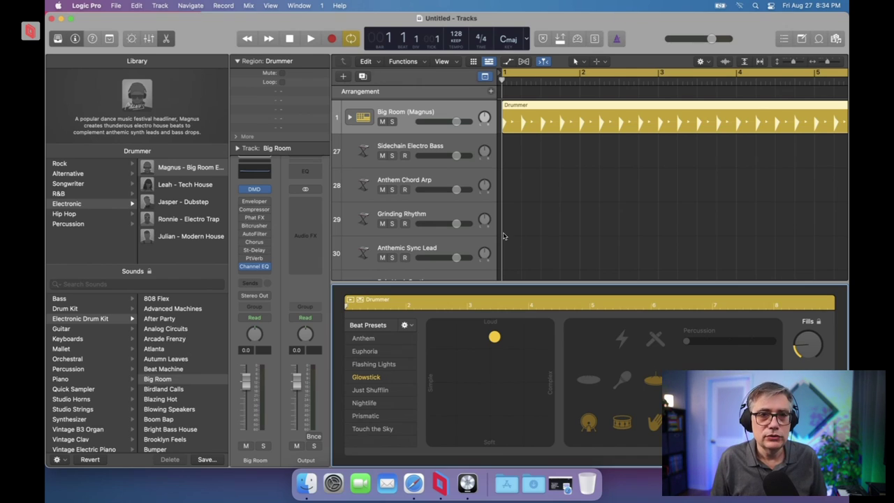
# Step: Play the project, hide the Library with Y, and push the Drummer puck to Loud/Complex
pyautogui.click(310, 39)
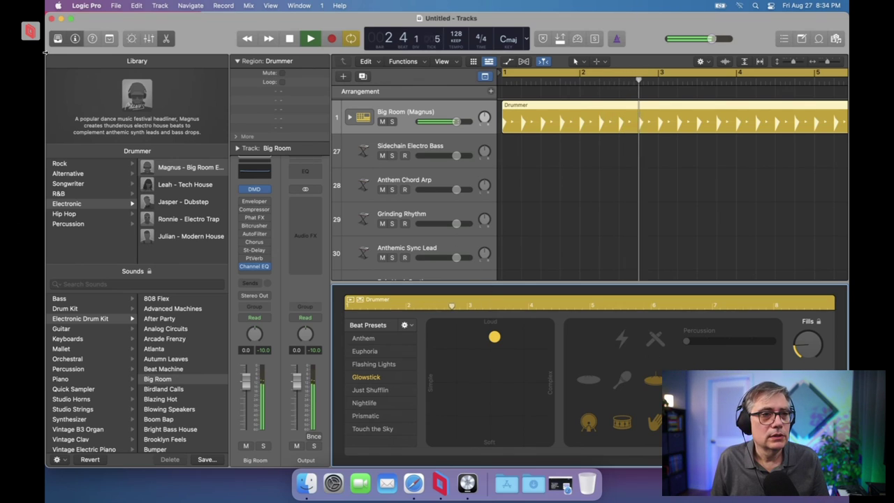
pyautogui.press('y')
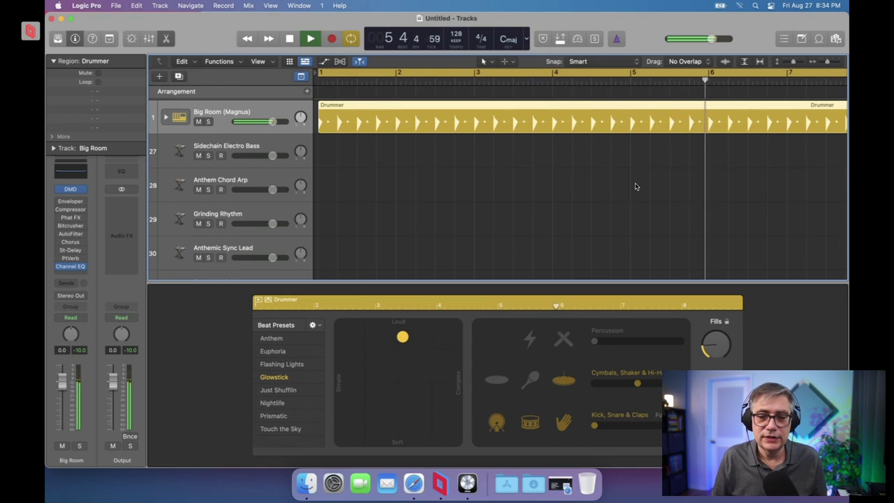
pyautogui.click(448, 414)
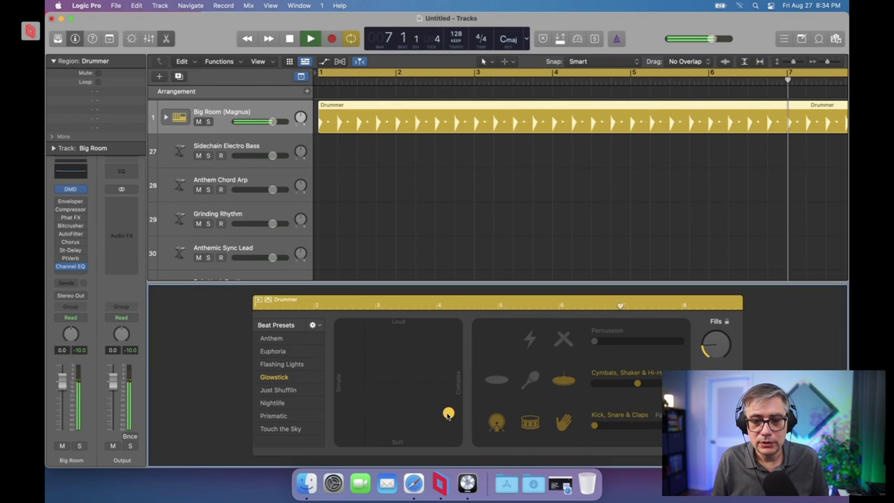
pyautogui.click(450, 340)
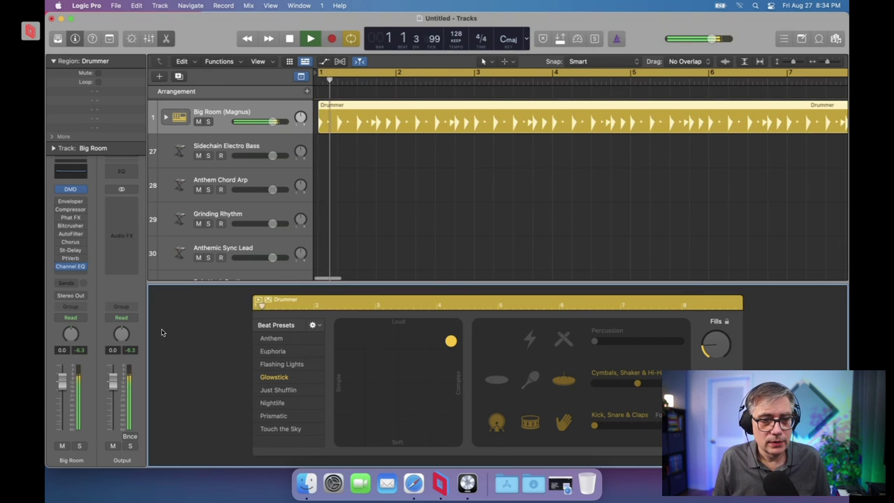
pyautogui.scroll(-2, 231, 197)
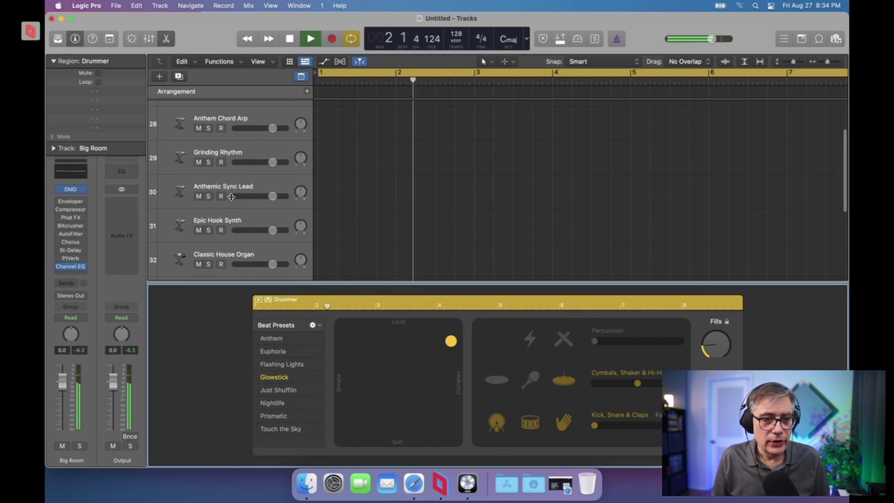
pyautogui.scroll(2, 235, 169)
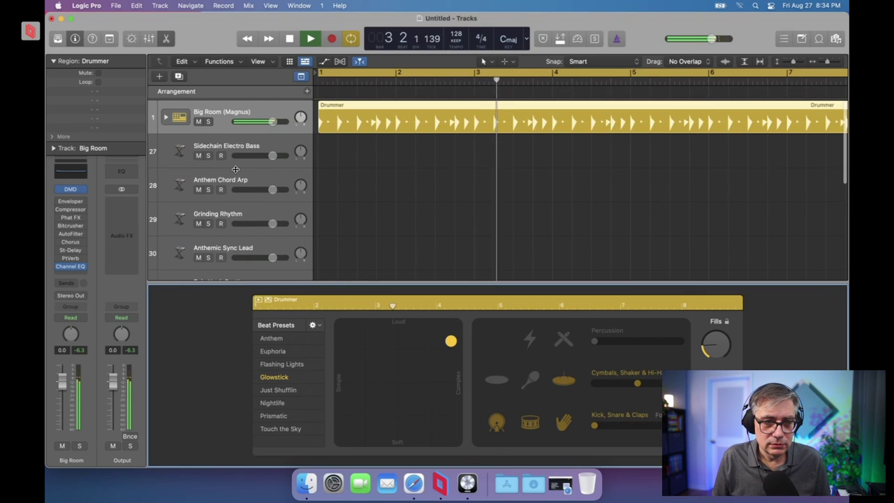
# Step: Select the Grinding Rhythm track, focus its Piano Roll, and stop playback
pyautogui.click(239, 245)
pyautogui.click(240, 220)
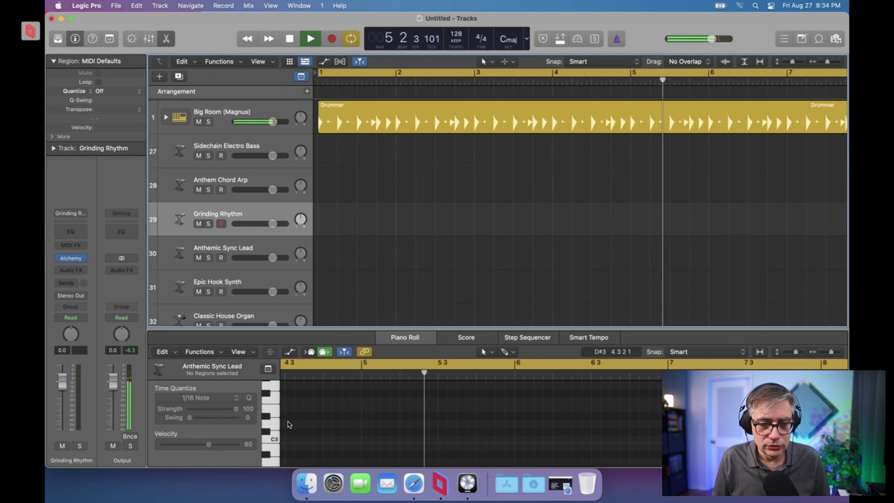
pyautogui.click(272, 403)
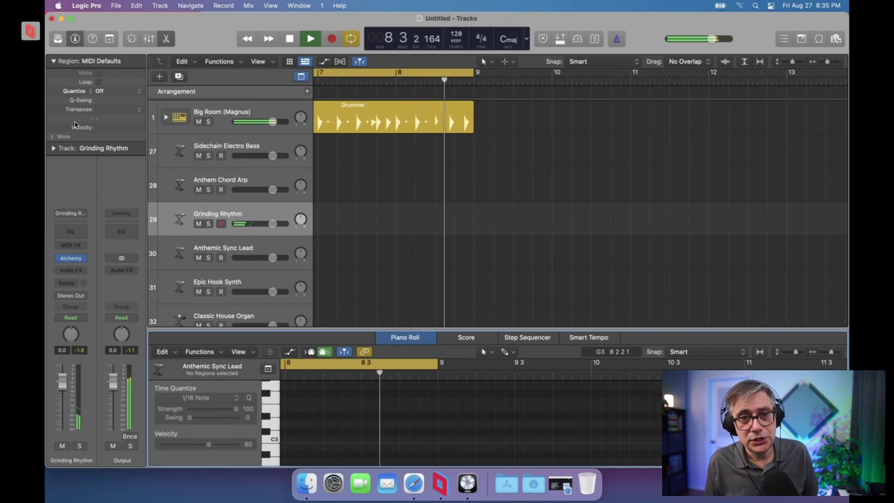
pyautogui.click(292, 39)
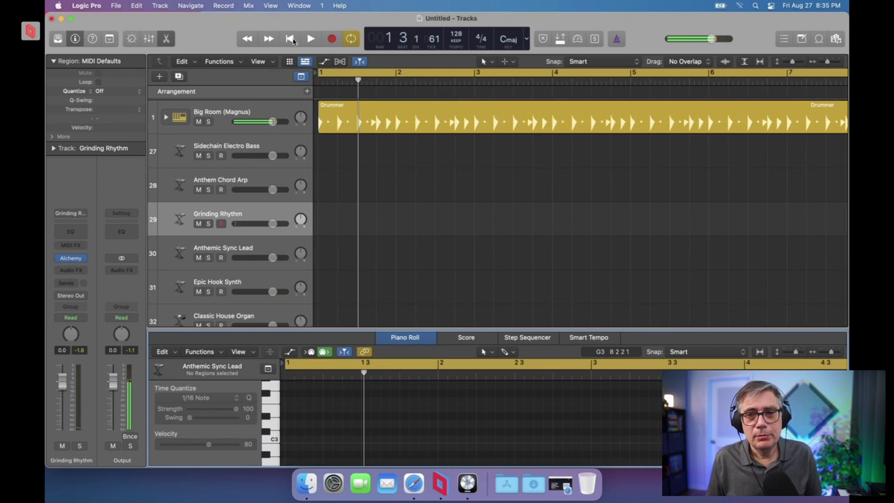